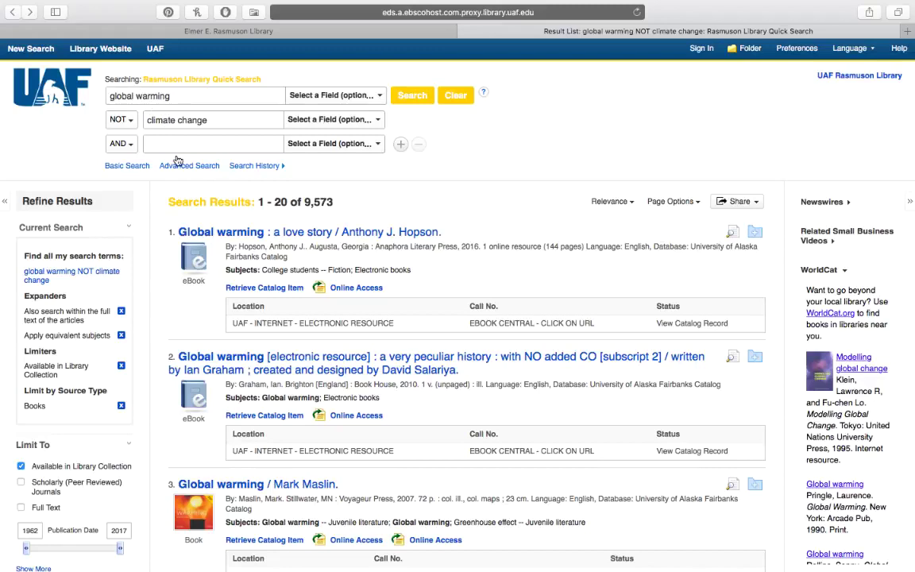
# Look over the boolean operator and field choices for the search rows without changing them.
pyautogui.click(121, 121)
pyautogui.click(339, 95)
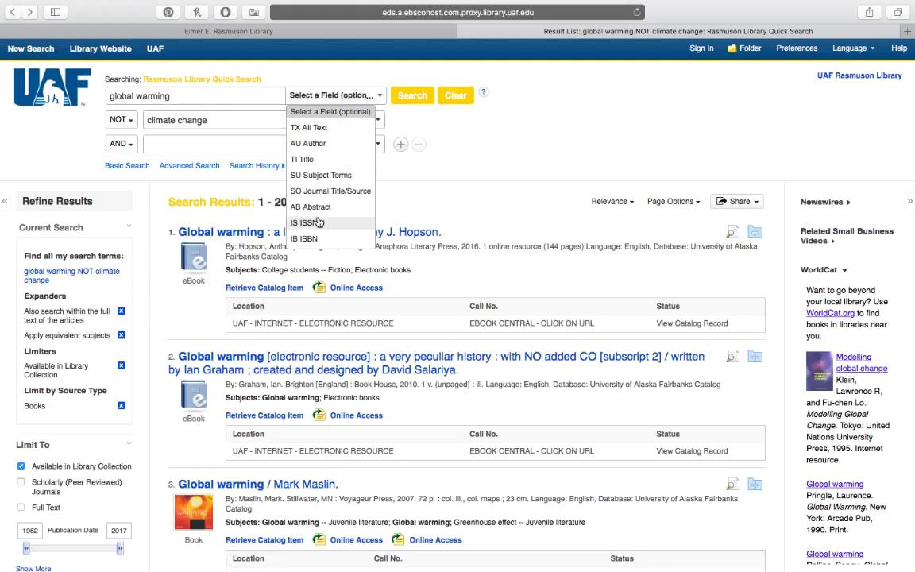
pyautogui.click(515, 175)
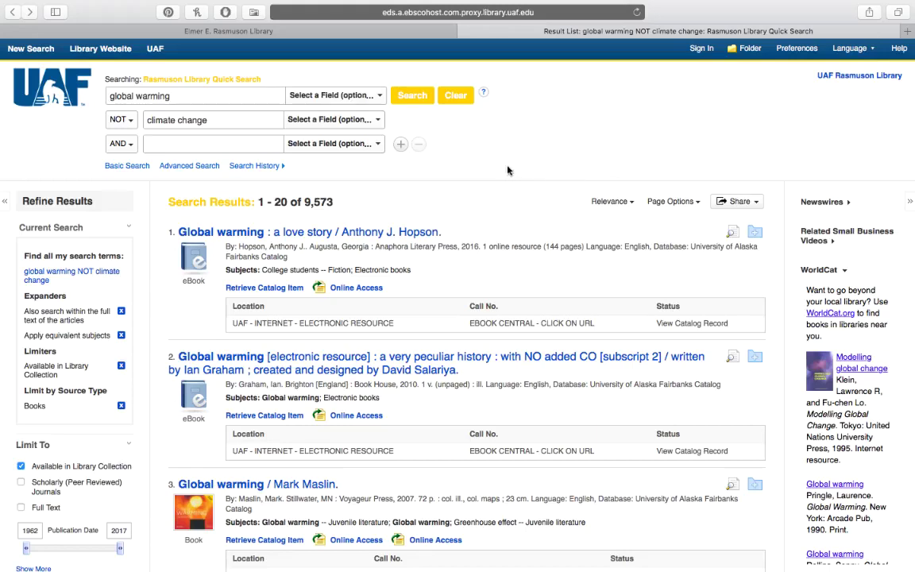
pyautogui.click(338, 95)
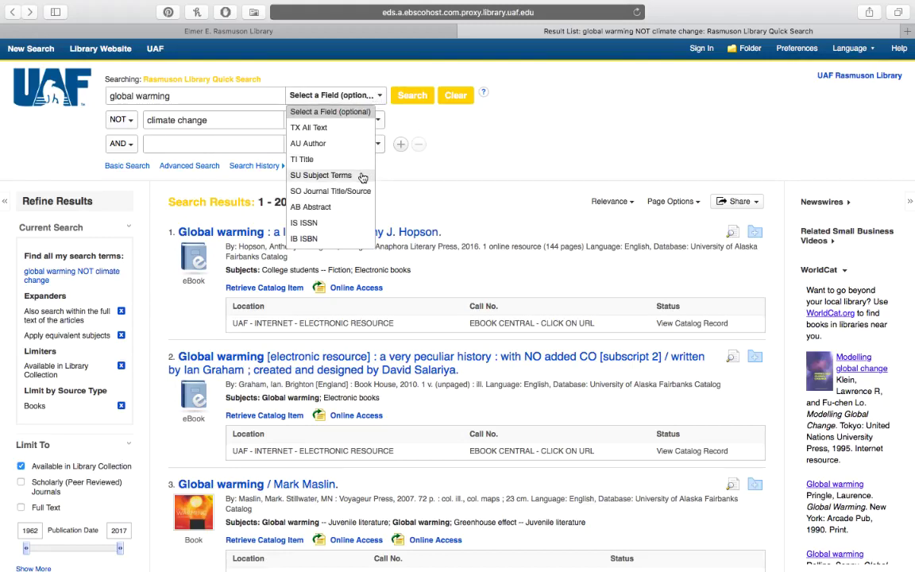
pyautogui.click(512, 191)
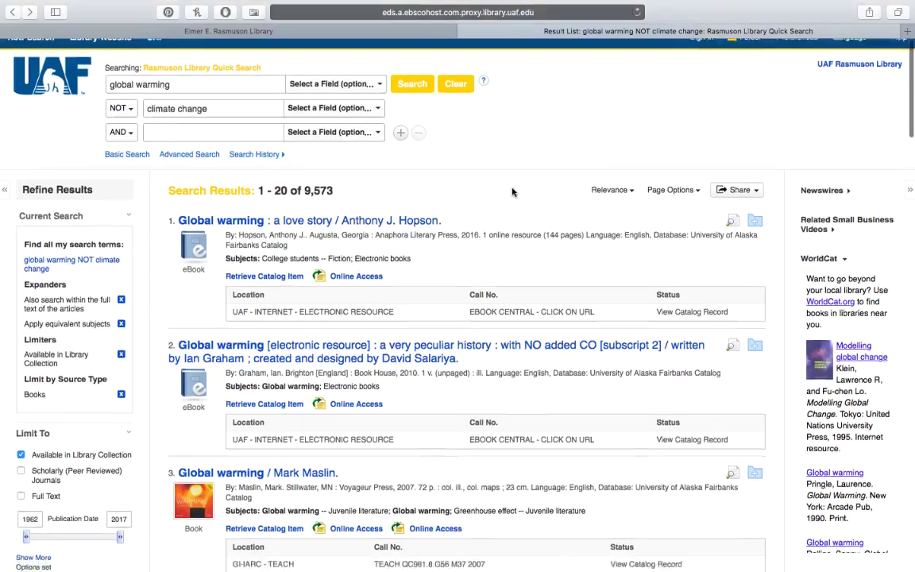
pyautogui.scroll(-5, 512, 191)
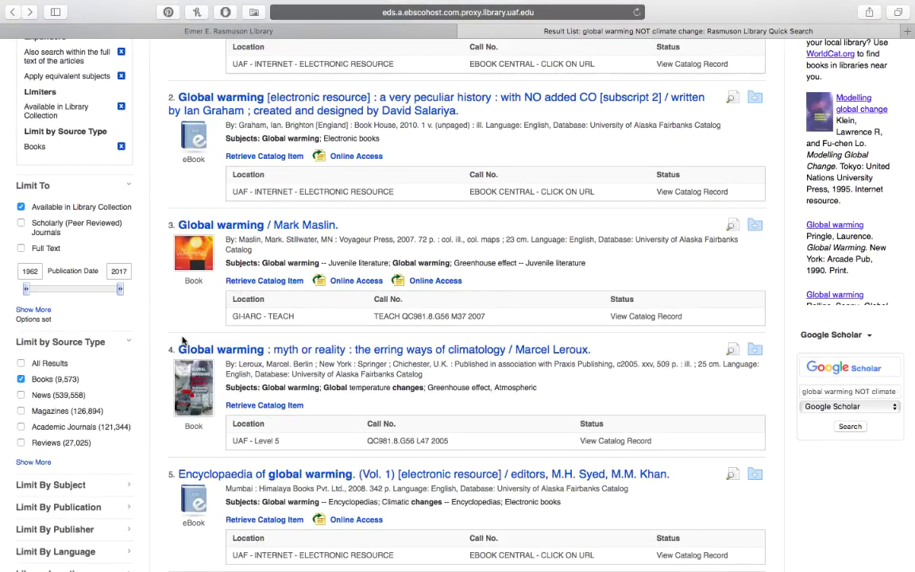
pyautogui.scroll(-2, 167, 307)
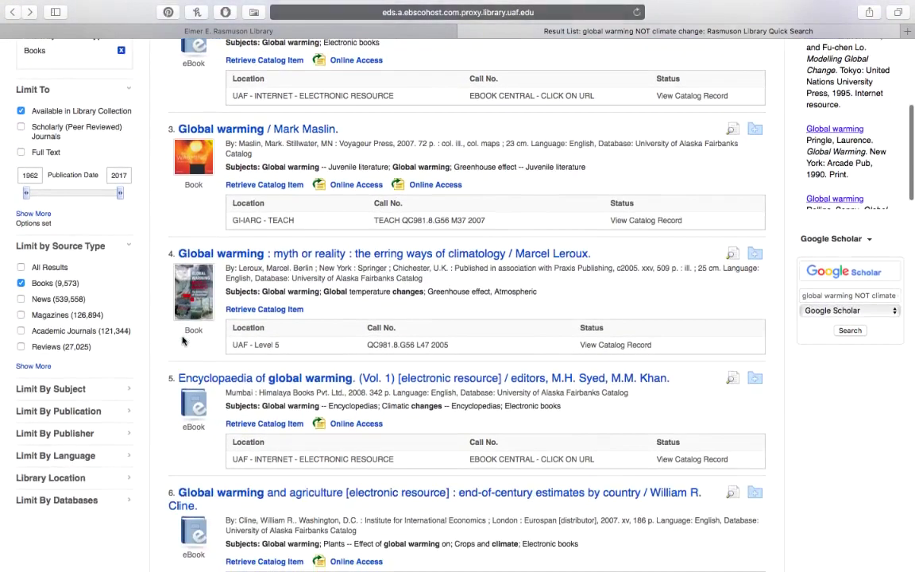
# Open the full record for result 4, 'Global warming: myth or reality', and review its Subject Terms.
pyautogui.click(225, 263)
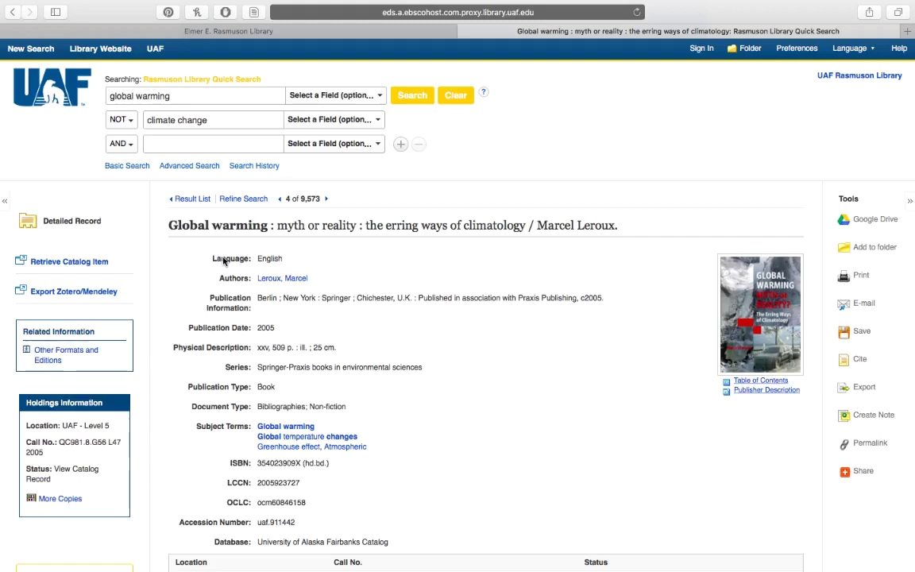
pyautogui.scroll(-3, 160, 459)
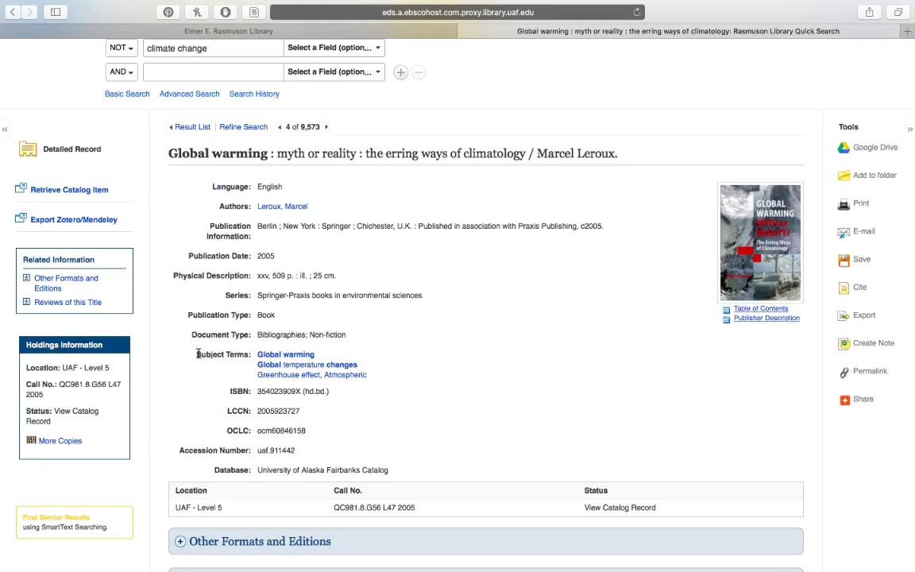
pyautogui.moveTo(198, 354); pyautogui.dragTo(252, 354)
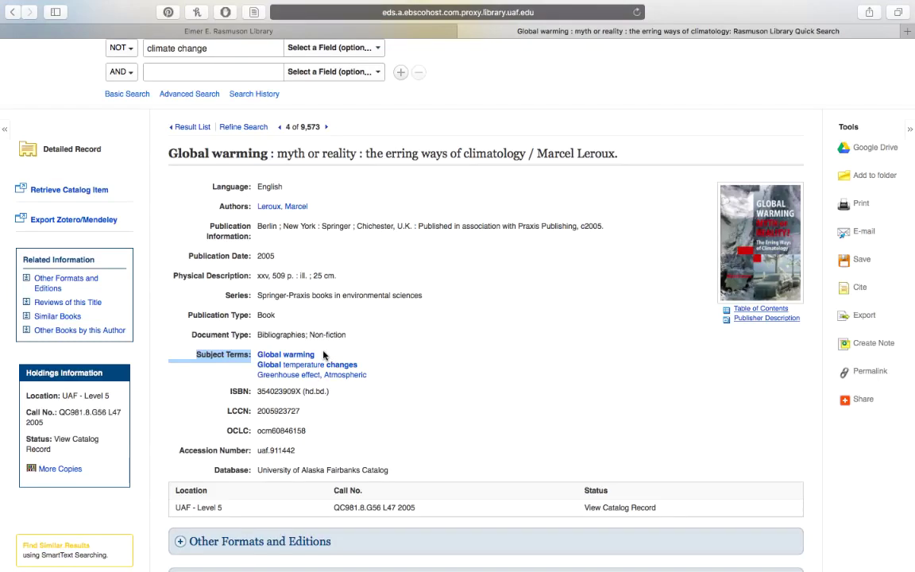
pyautogui.scroll(2, 323, 355)
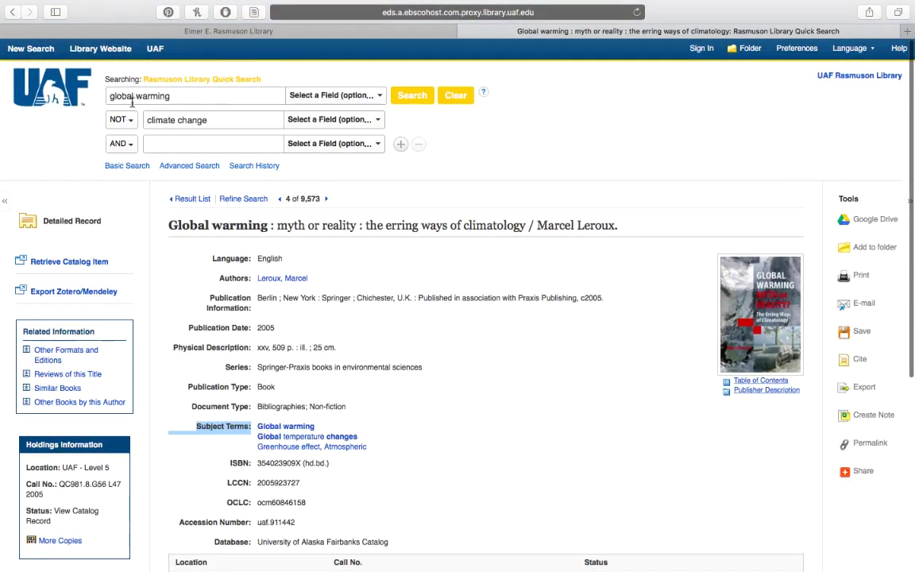
pyautogui.click(298, 96)
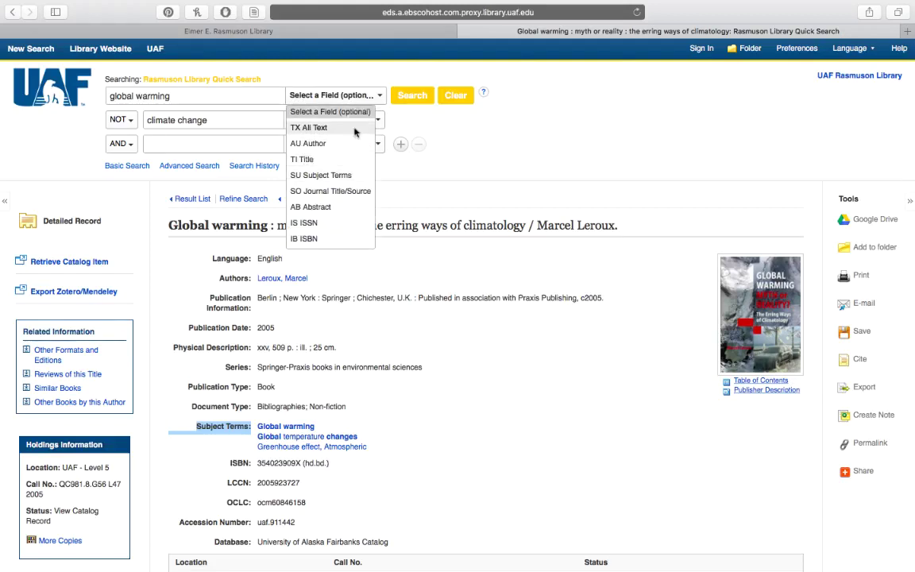
pyautogui.click(413, 175)
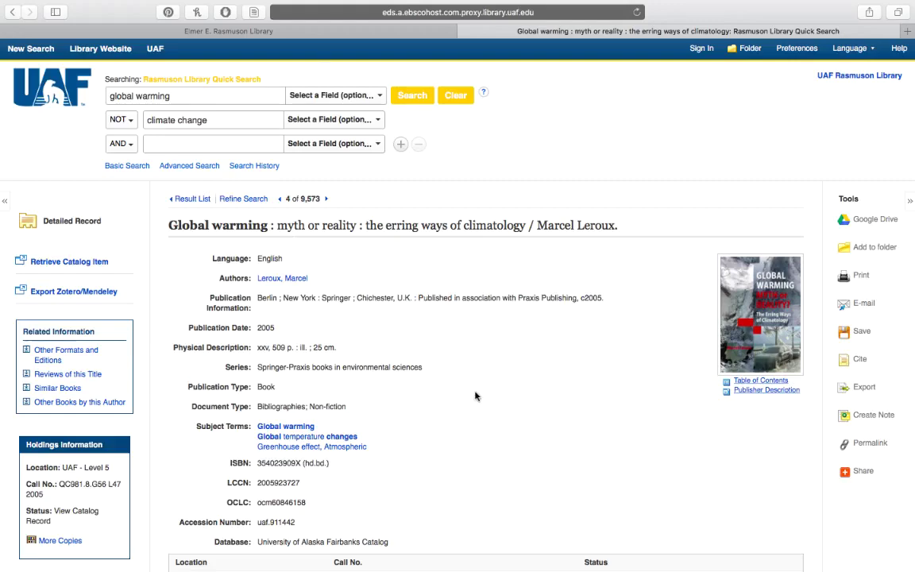
pyautogui.scroll(-5, 475, 396)
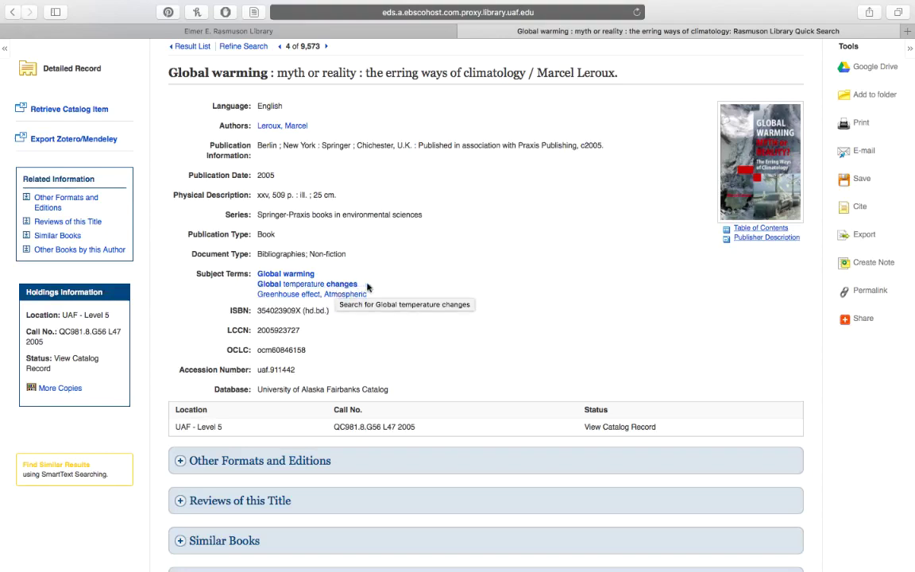
# Copy the link of the 'Global temperature changes' subject term.
pyautogui.moveTo(354, 283); pyautogui.dragTo(259, 284)
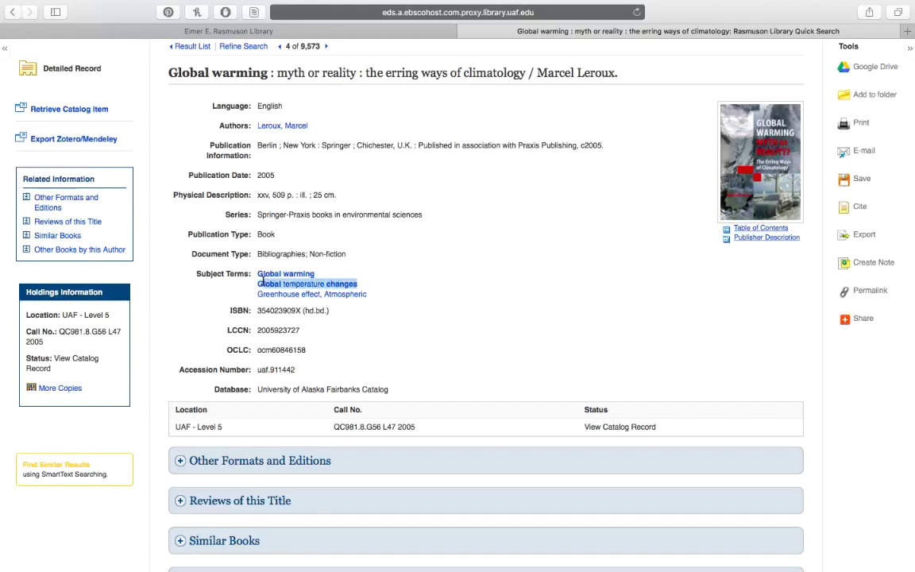
pyautogui.rightClick(265, 289)
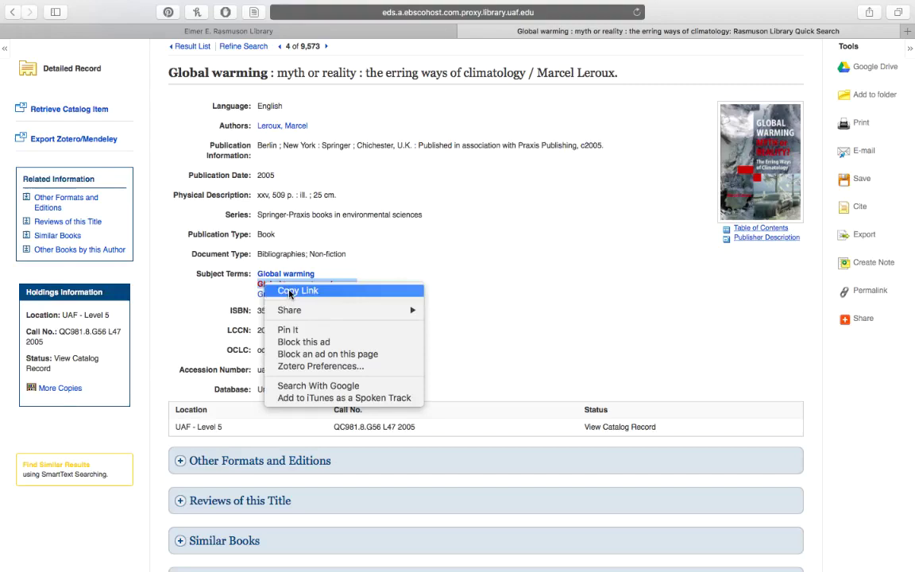
pyautogui.click(289, 292)
# Reset the search and enter 'Global temperature changes' in the first row, restricted to SU Subject Terms.
pyautogui.scroll(5, 290, 298)
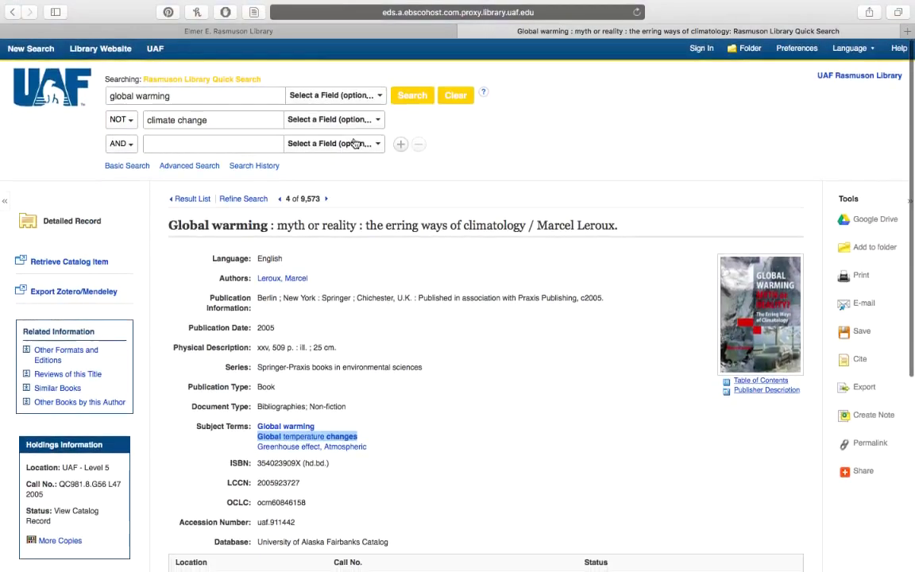
pyautogui.click(454, 96)
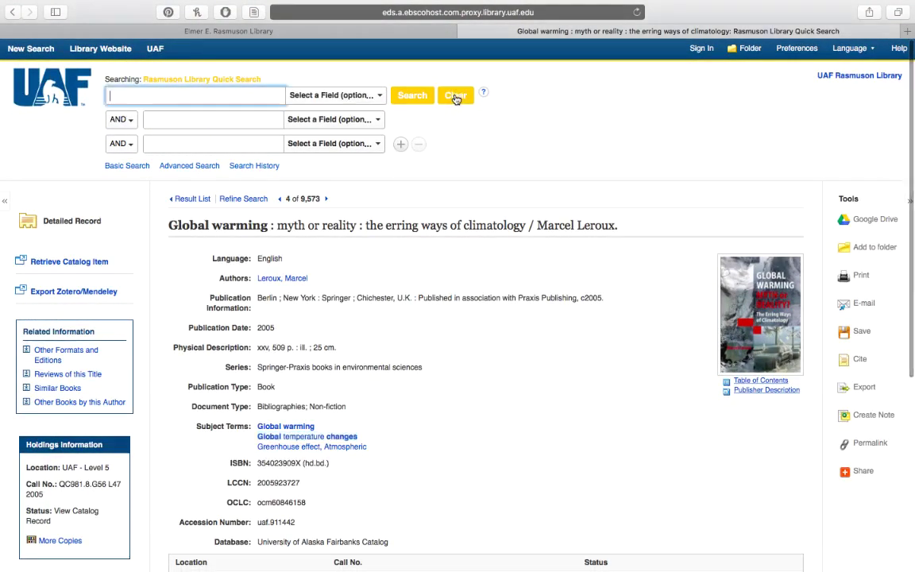
pyautogui.click(186, 92)
pyautogui.press('super+v')
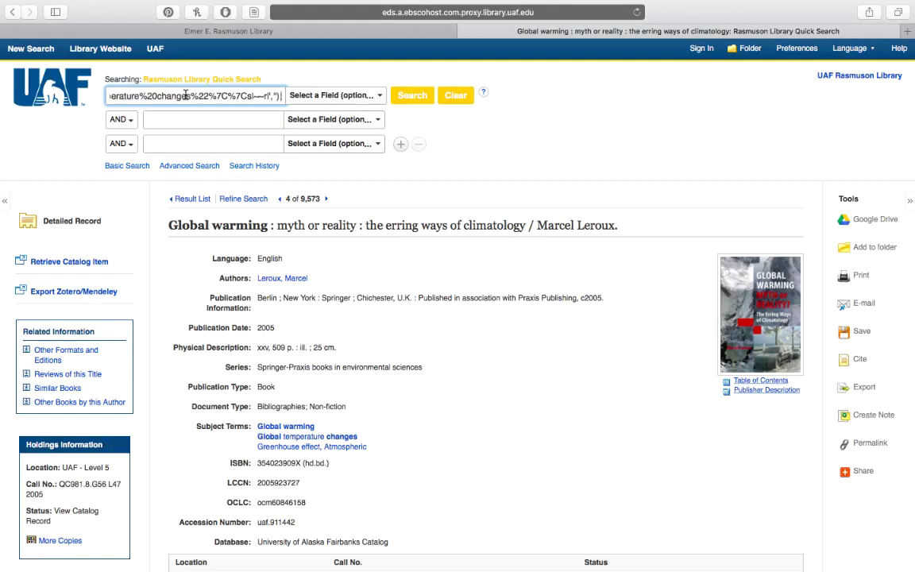
pyautogui.tripleClick(186, 95)
pyautogui.press('BackSpace')
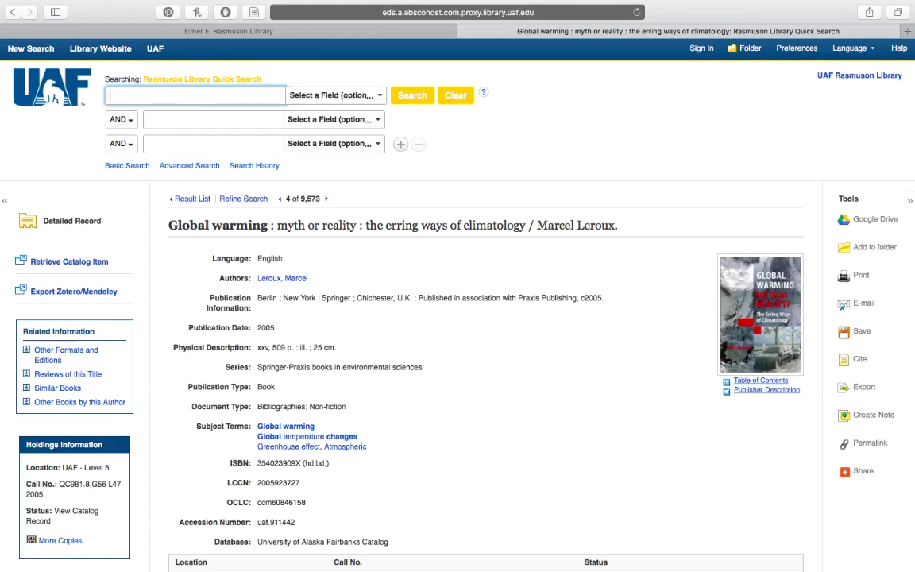
pyautogui.write('Glo')
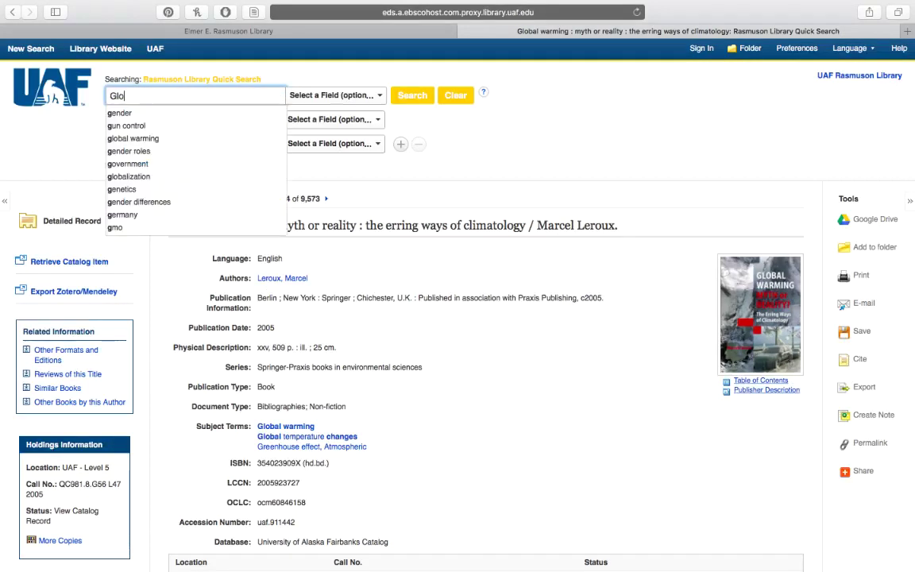
pyautogui.write('bal tempera')
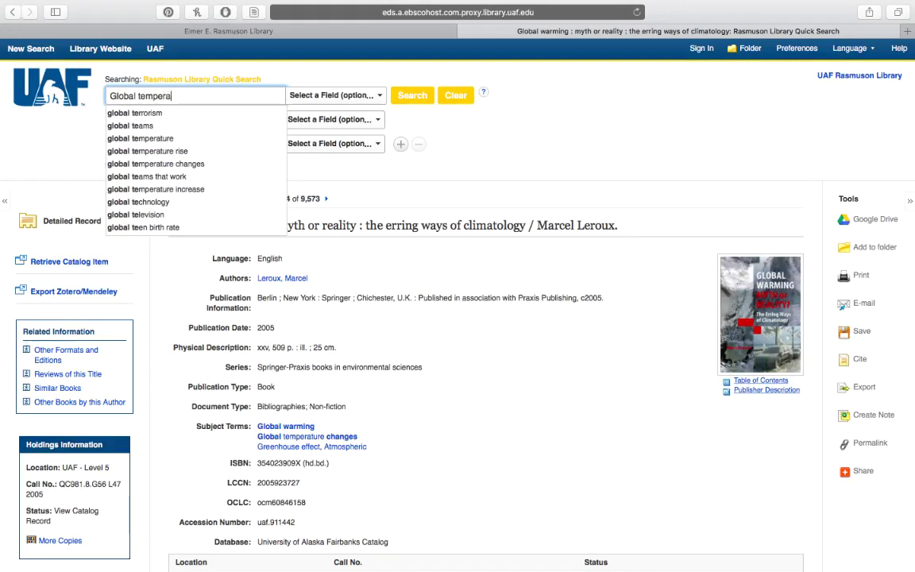
pyautogui.write('ture changes')
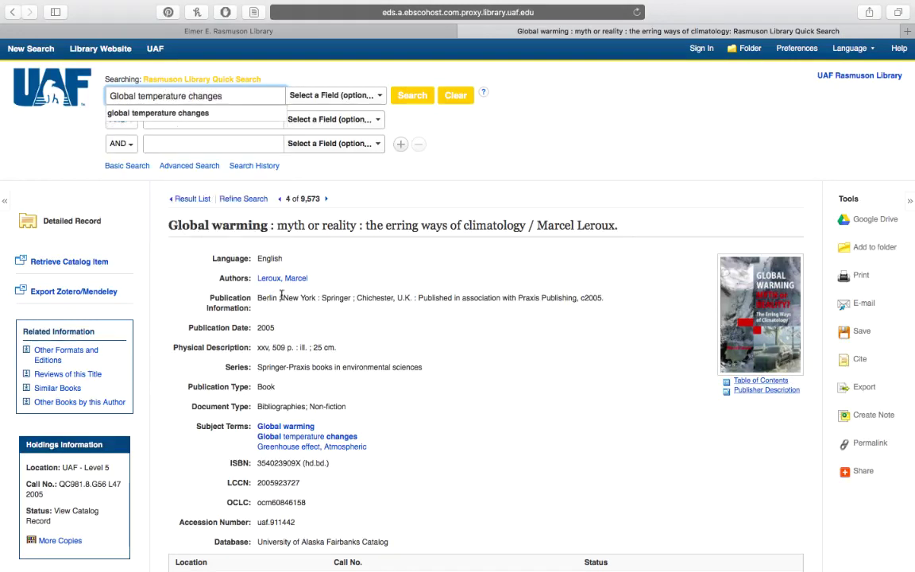
pyautogui.click(298, 97)
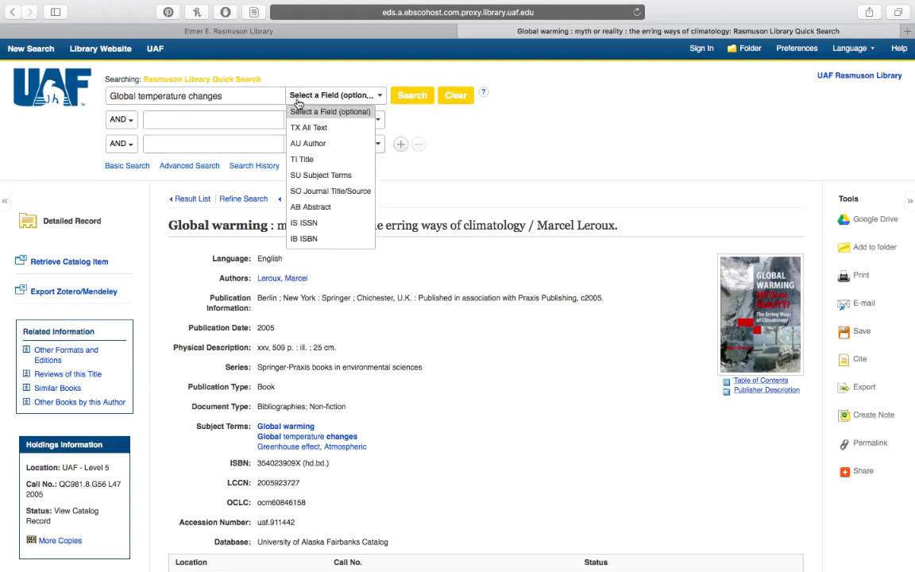
pyautogui.click(306, 176)
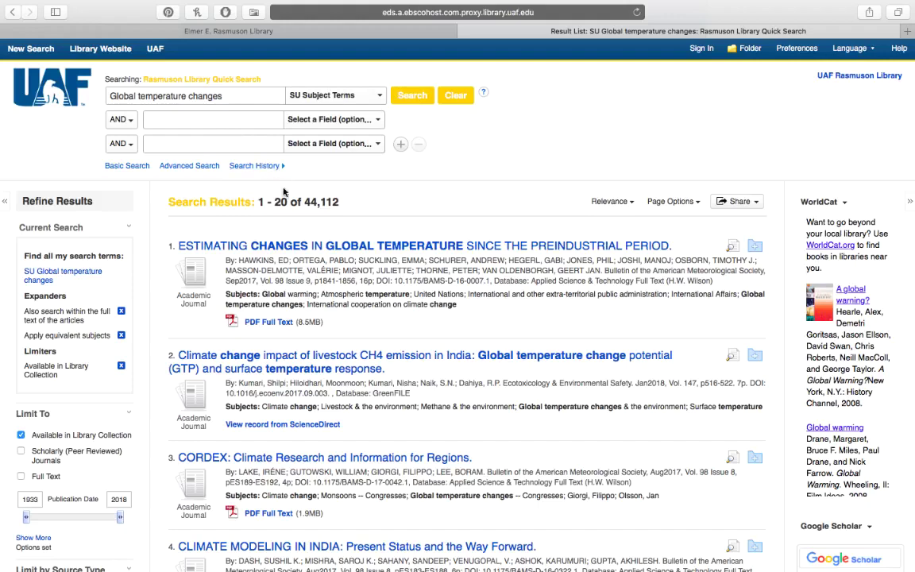
pyautogui.moveTo(301, 201); pyautogui.dragTo(347, 207)
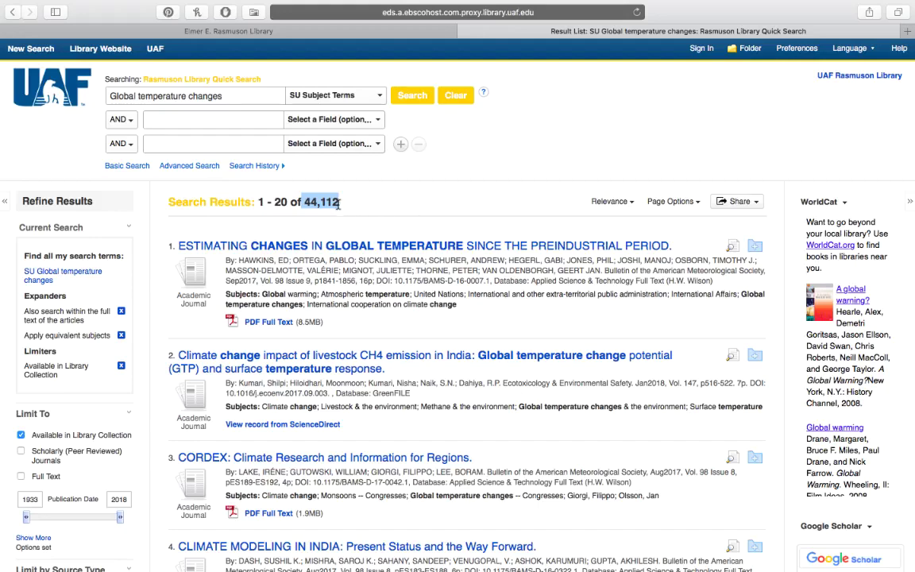
pyautogui.click(304, 183)
pyautogui.scroll(-2, 352, 307)
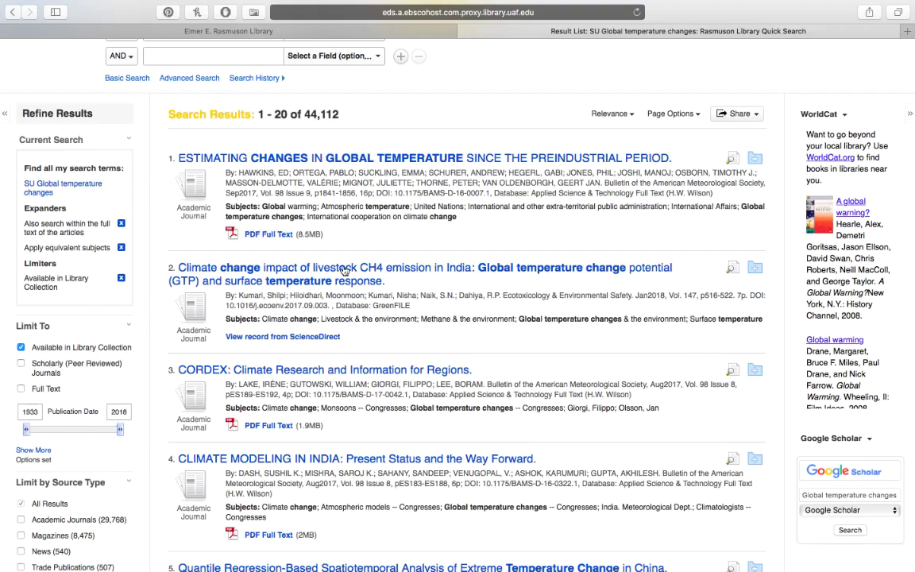
pyautogui.scroll(-1, 356, 365)
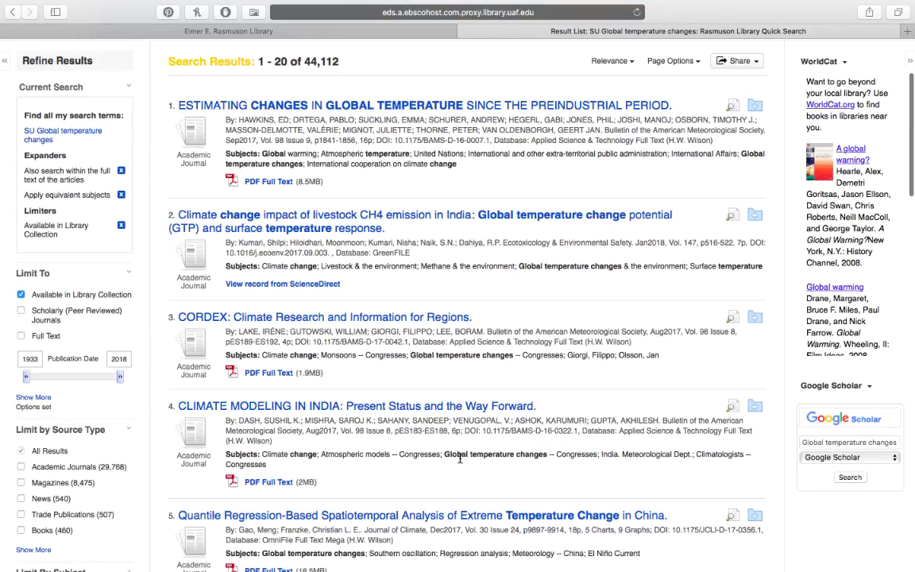
pyautogui.scroll(-3, 459, 453)
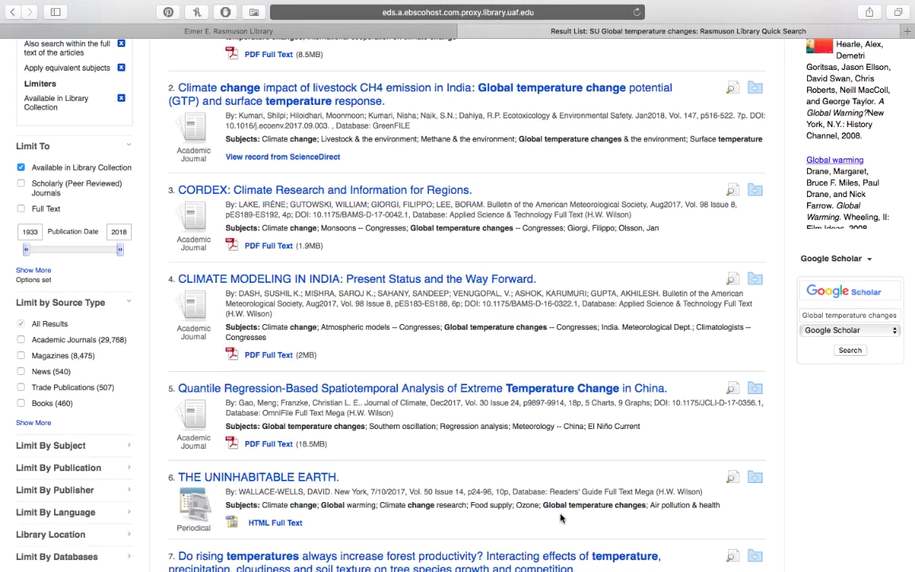
pyautogui.scroll(3, 560, 518)
pyautogui.scroll(3, 561, 518)
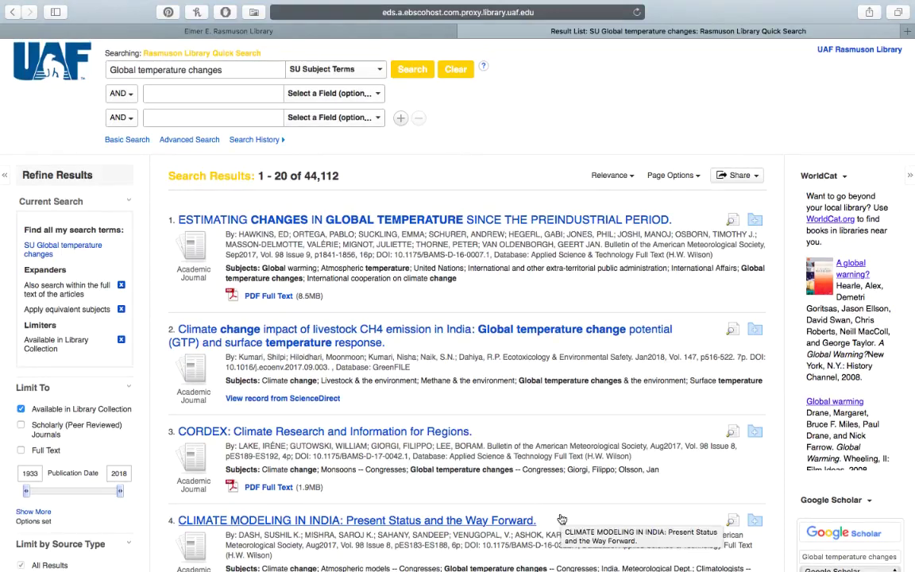
# Open and browse the full record of the first result.
pyautogui.click(406, 221)
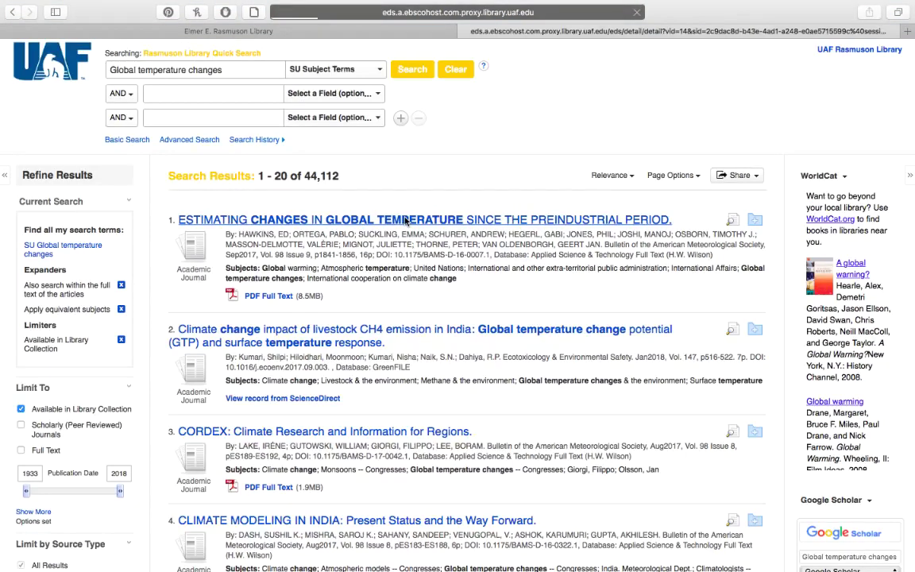
pyautogui.scroll(-3, 486, 328)
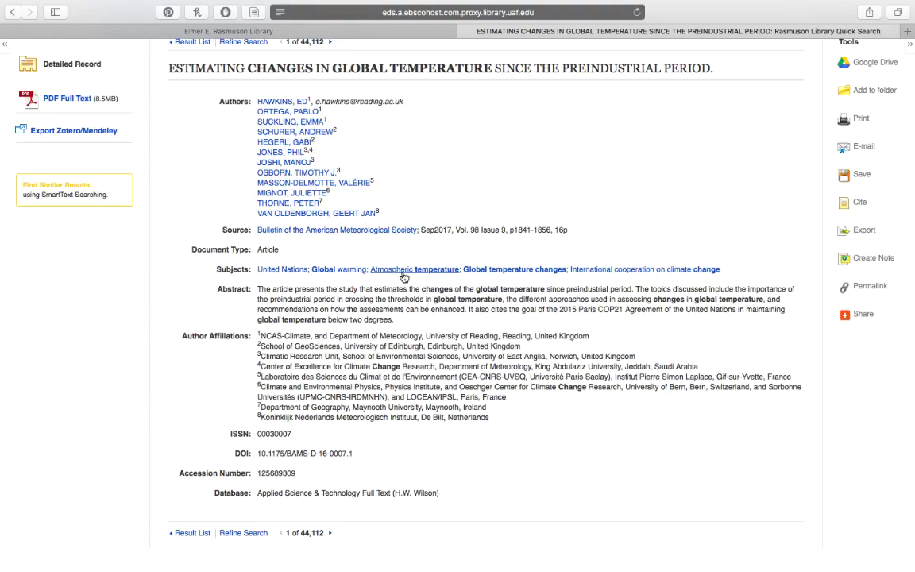
pyautogui.scroll(4, 405, 277)
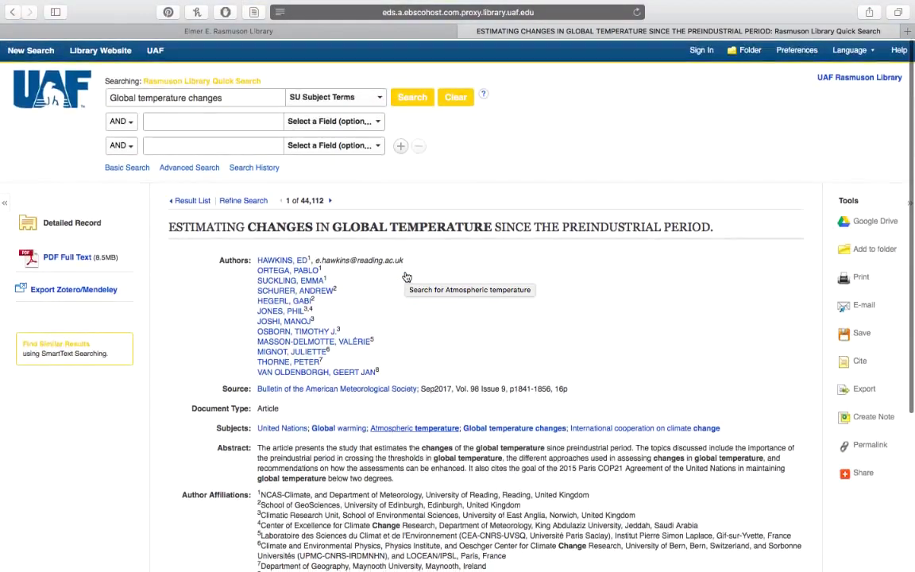
# Add 'Atmospheric temperature' as a second SU Subject Terms row and run the combined search.
pyautogui.click(187, 121)
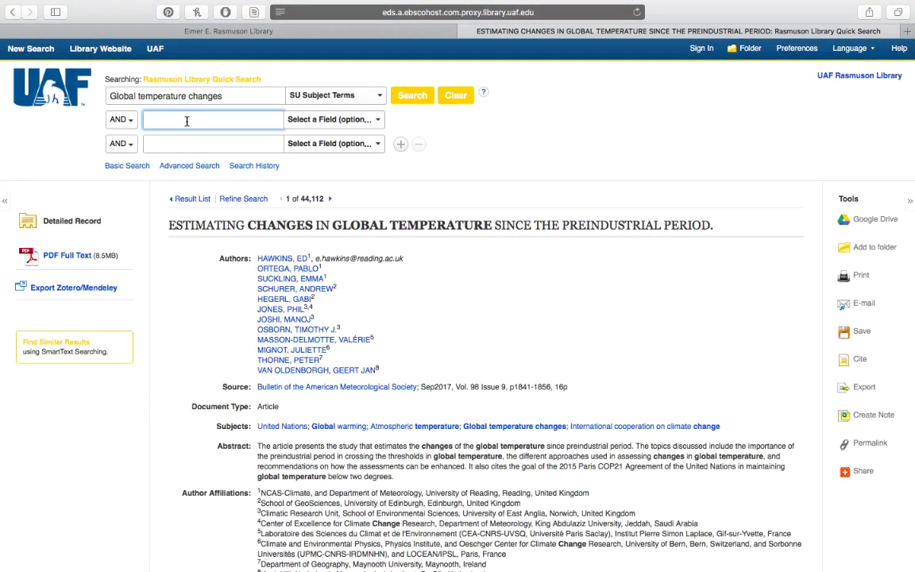
pyautogui.write('Atmo')
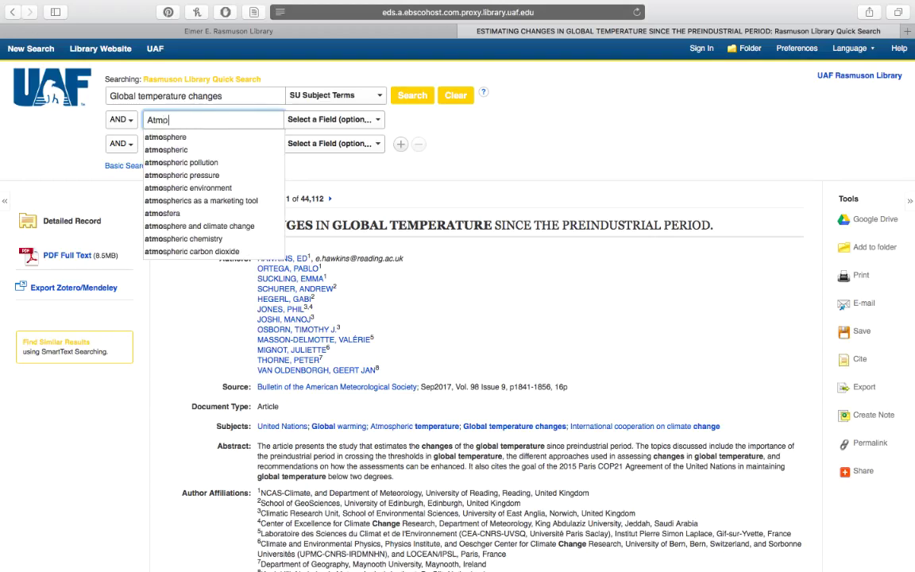
pyautogui.write('spheric ')
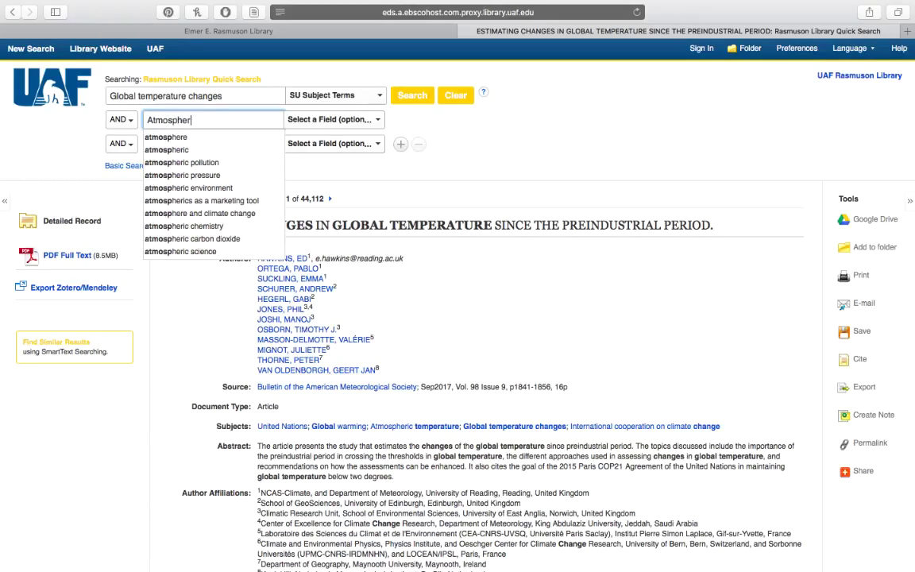
pyautogui.write('temperature')
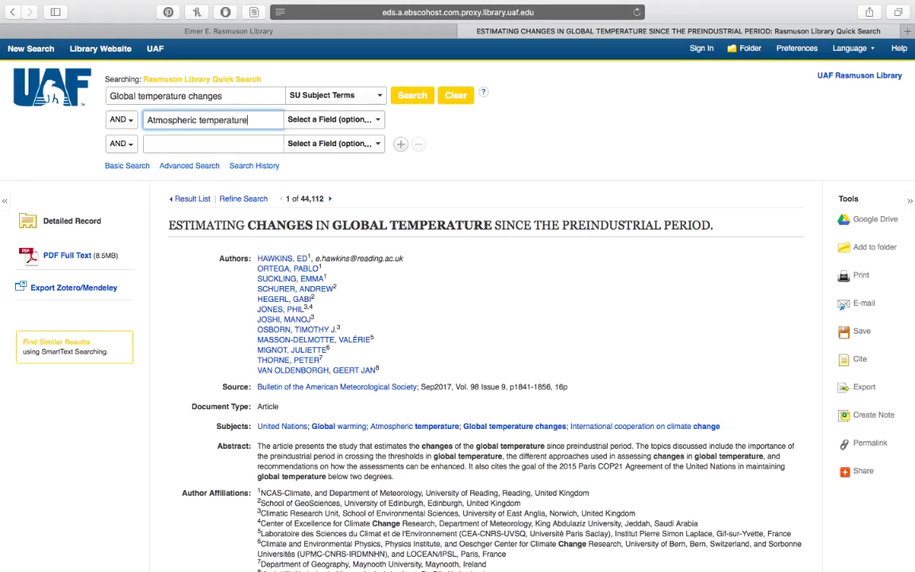
pyautogui.click(317, 120)
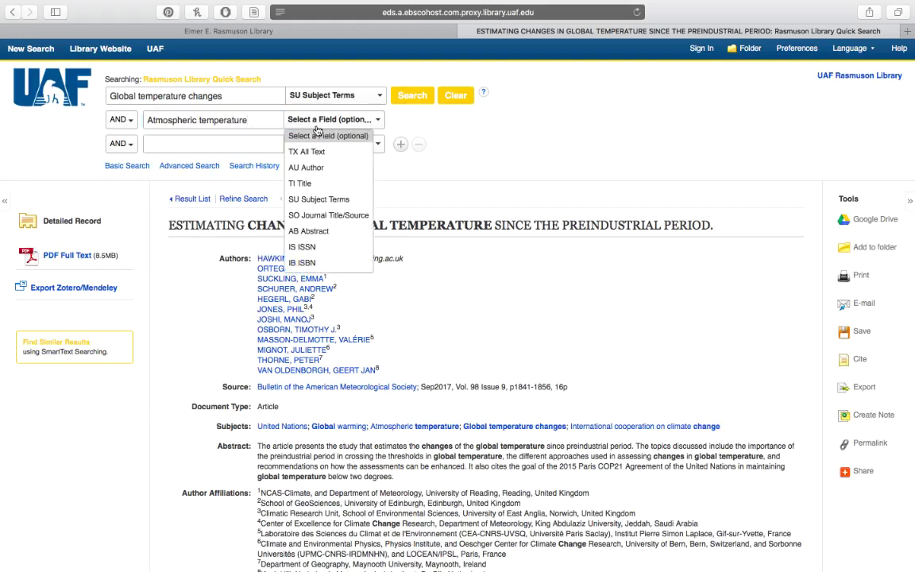
pyautogui.click(318, 200)
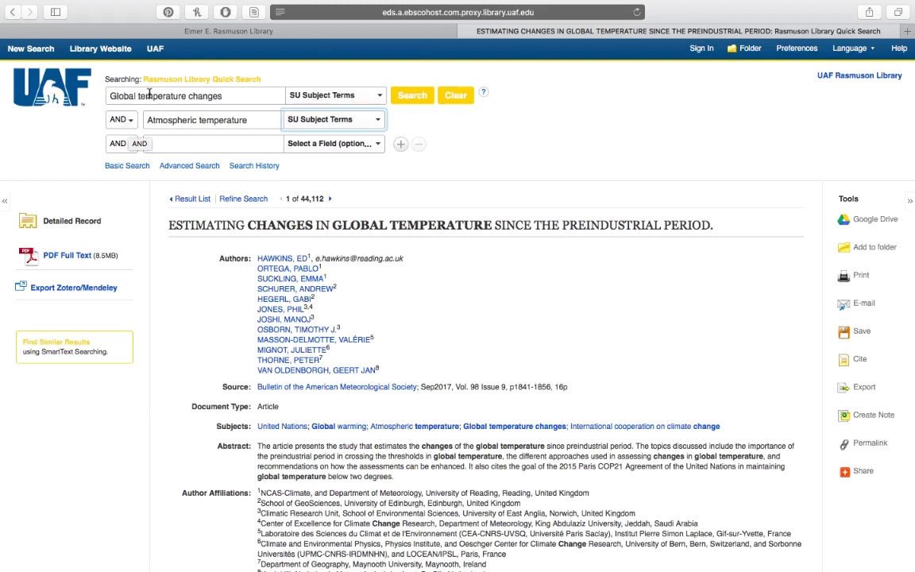
pyautogui.click(408, 95)
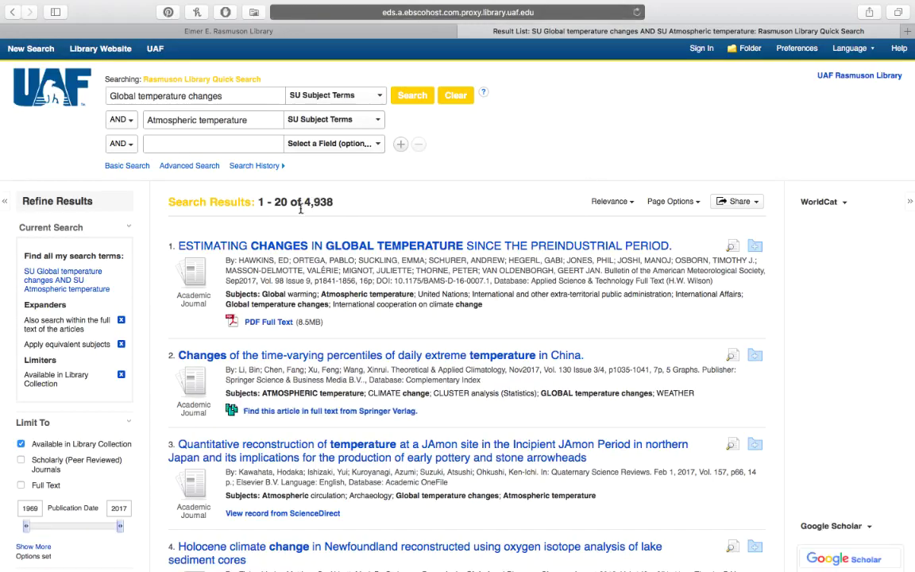
pyautogui.moveTo(305, 203); pyautogui.dragTo(336, 204)
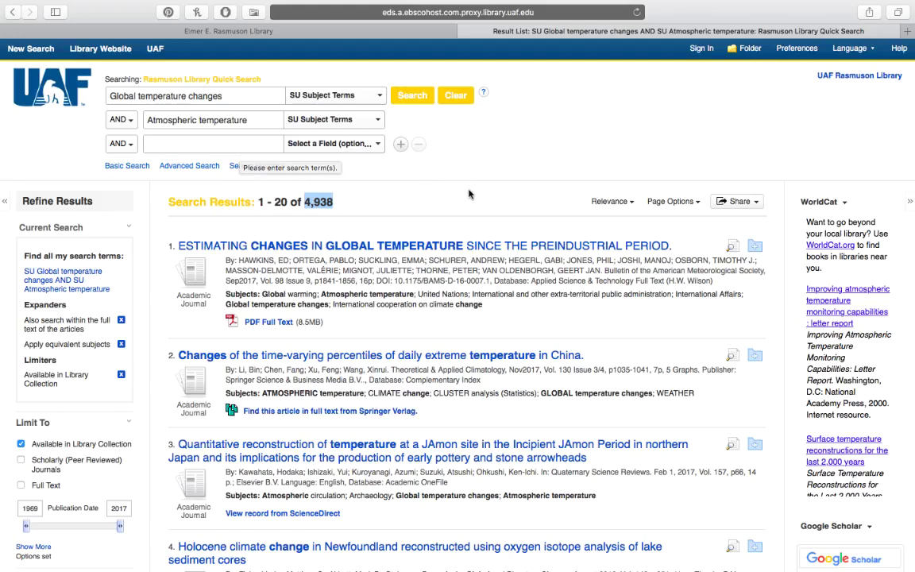
pyautogui.scroll(-1, 456, 216)
pyautogui.scroll(-5, 457, 216)
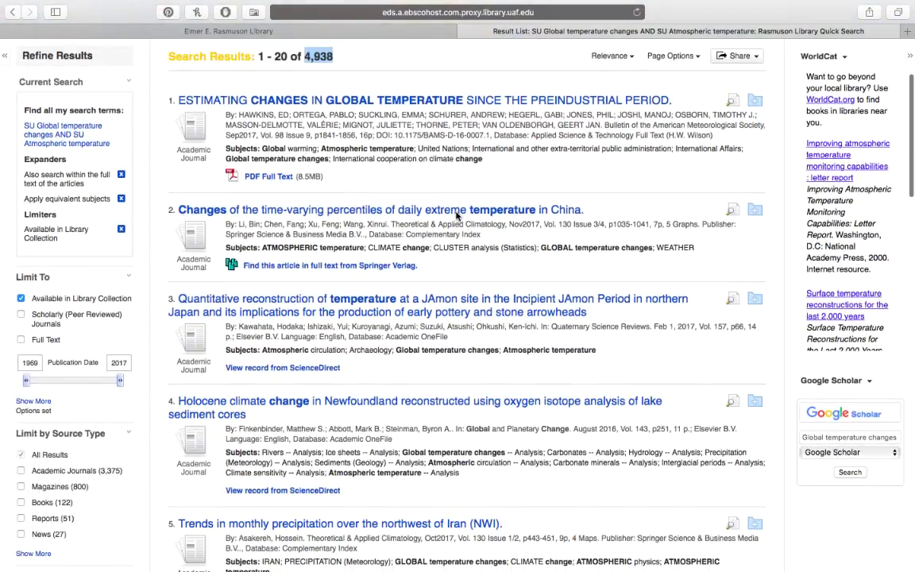